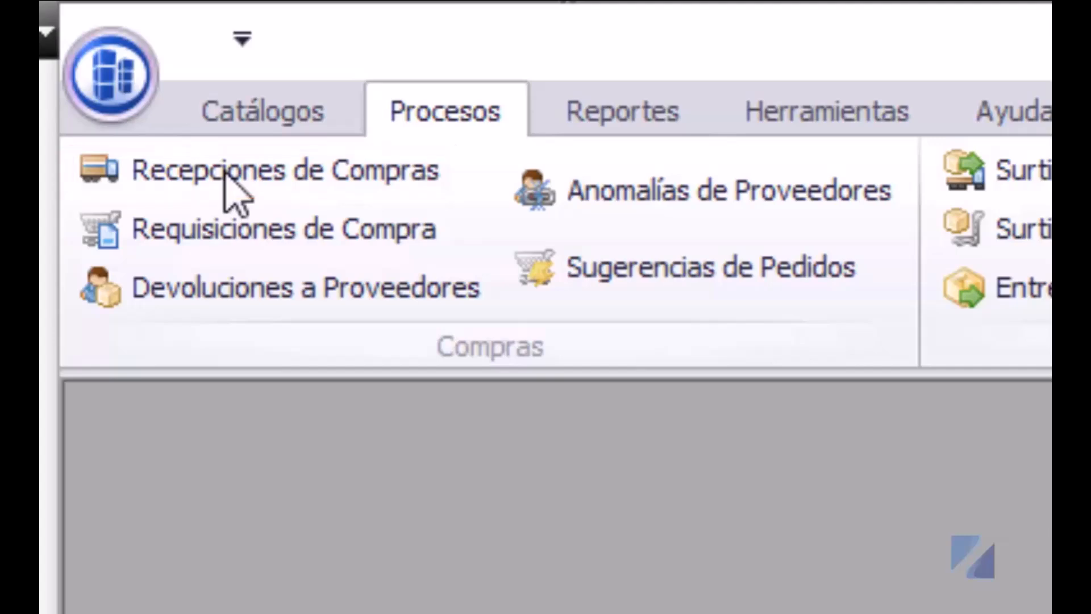
# - List the 1–12 Nov 2016 purchase receipts and show receipt 34's items, including COMP004 Teclado Microsoft
pyautogui.click(227, 170)
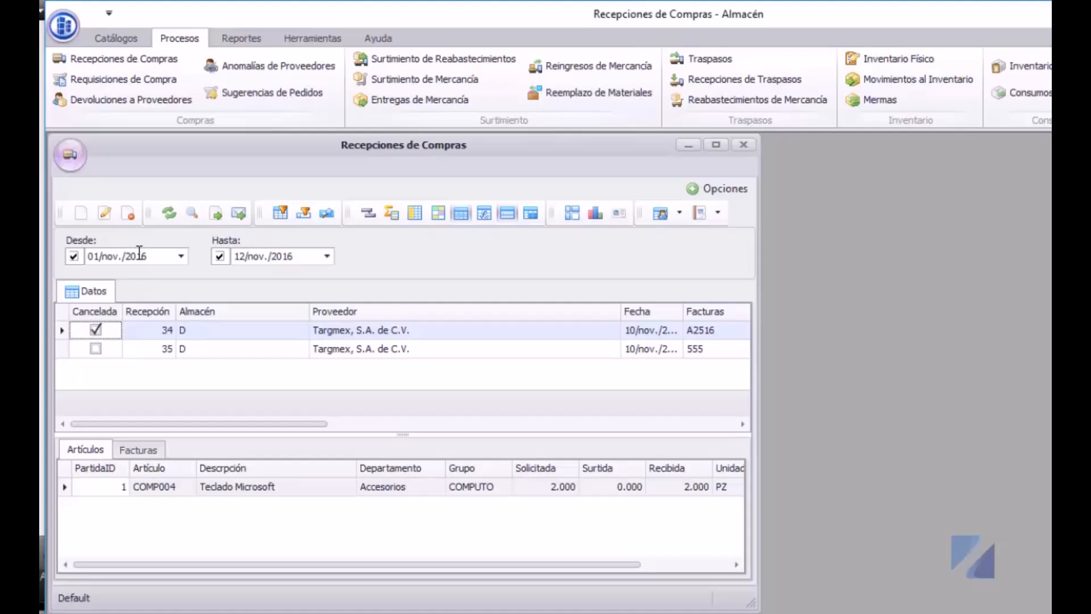
pyautogui.click(103, 489)
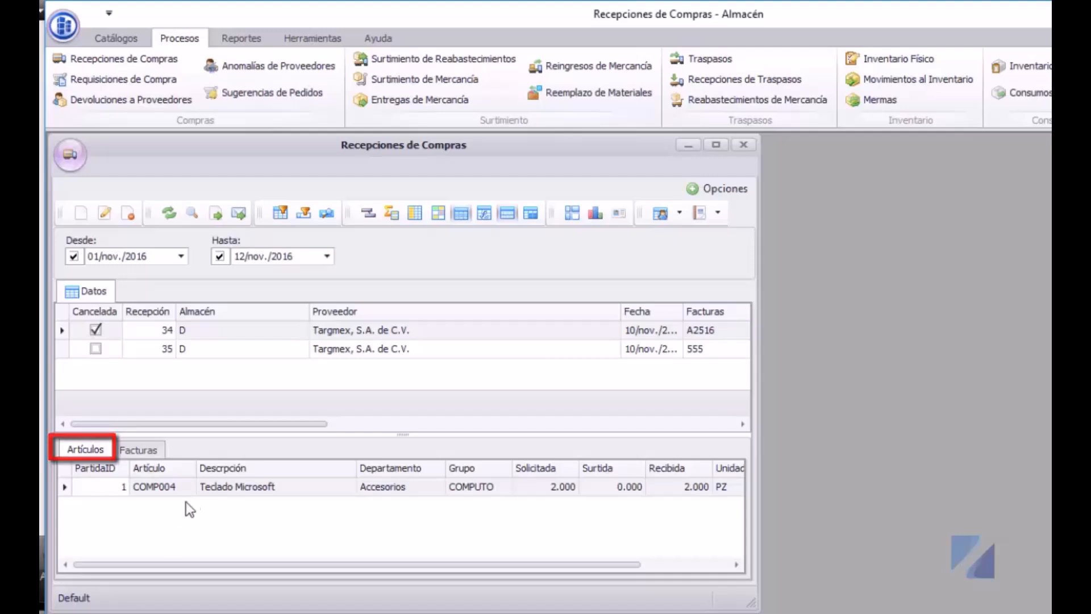
# - Show receipt 34's invoice A2516 (total $1,136.80) and close the Opciones menu unchanged
pyautogui.click(136, 451)
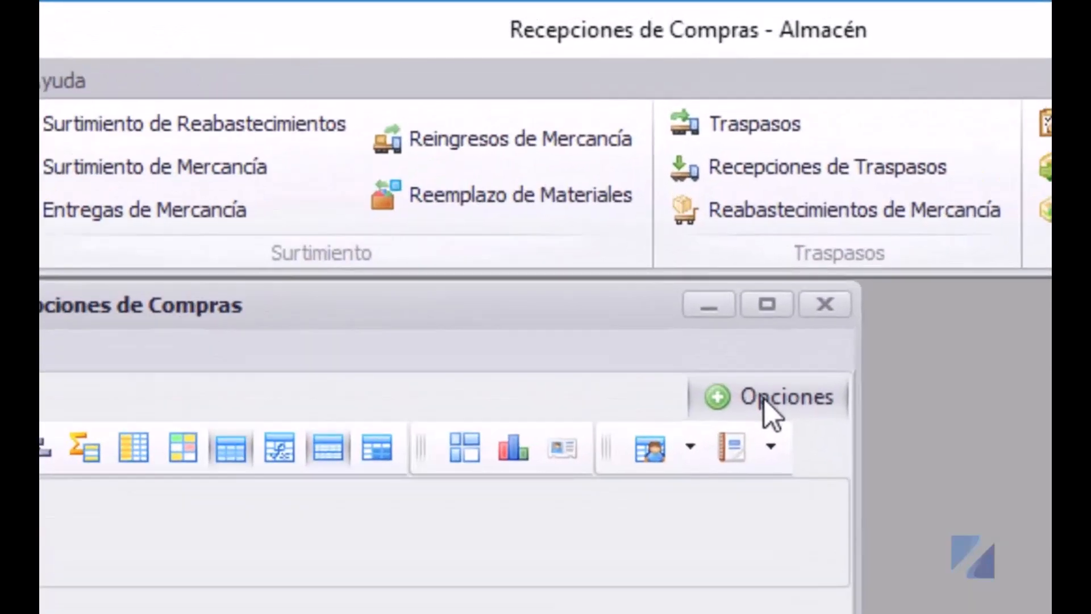
pyautogui.click(765, 399)
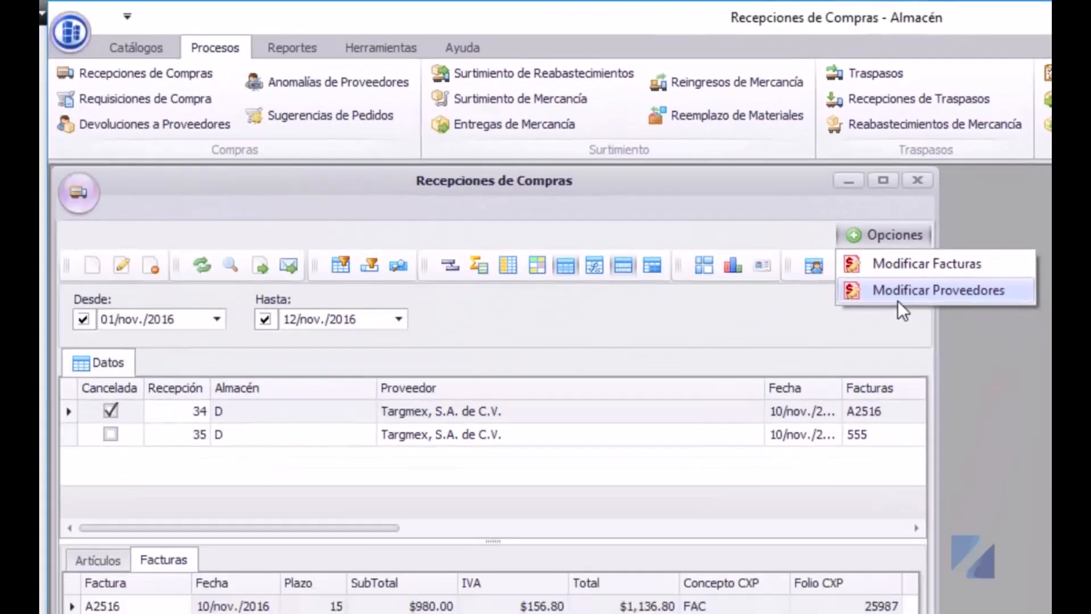
pyautogui.click(939, 290)
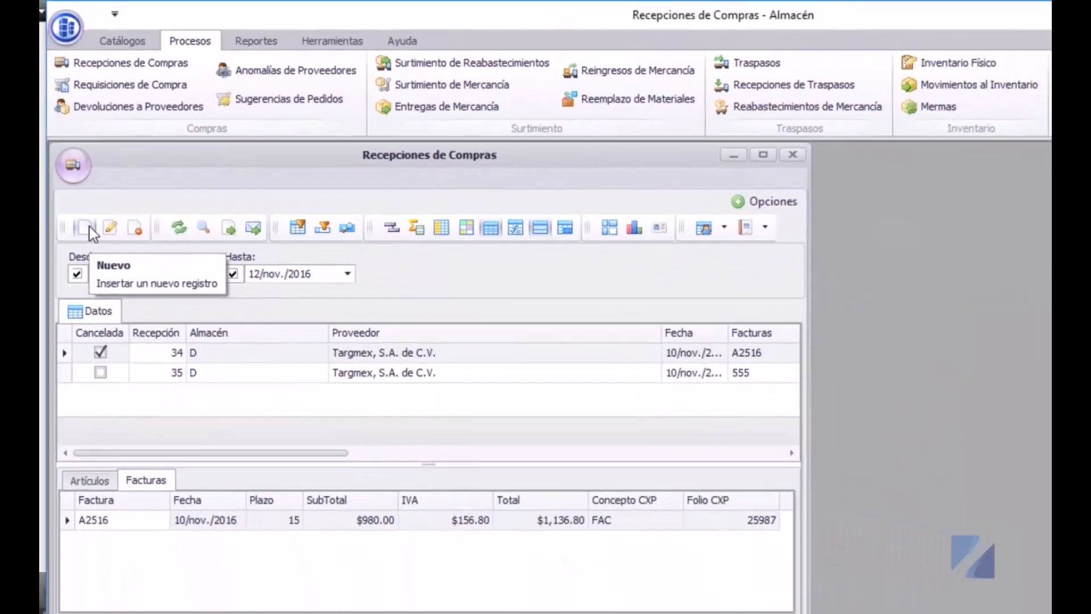
# - Create a new purchase reception dated 12/nov./2016 in Pesos for warehouse D
pyautogui.click(94, 265)
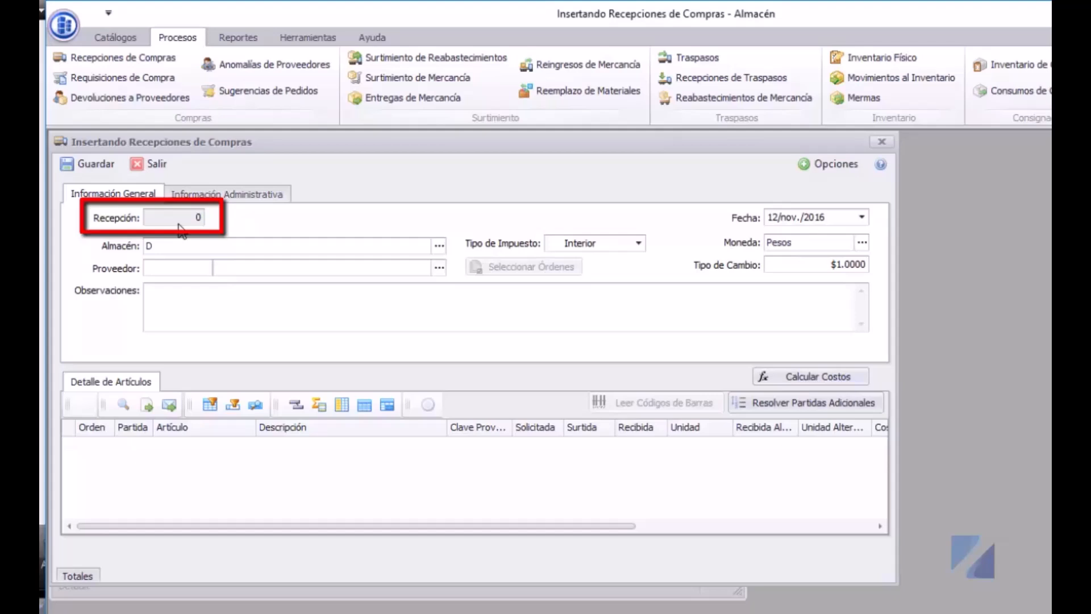
# - Keep warehouse D and set supplier 3, Targmex, S.A. de C.V., on the reception
pyautogui.click(441, 247)
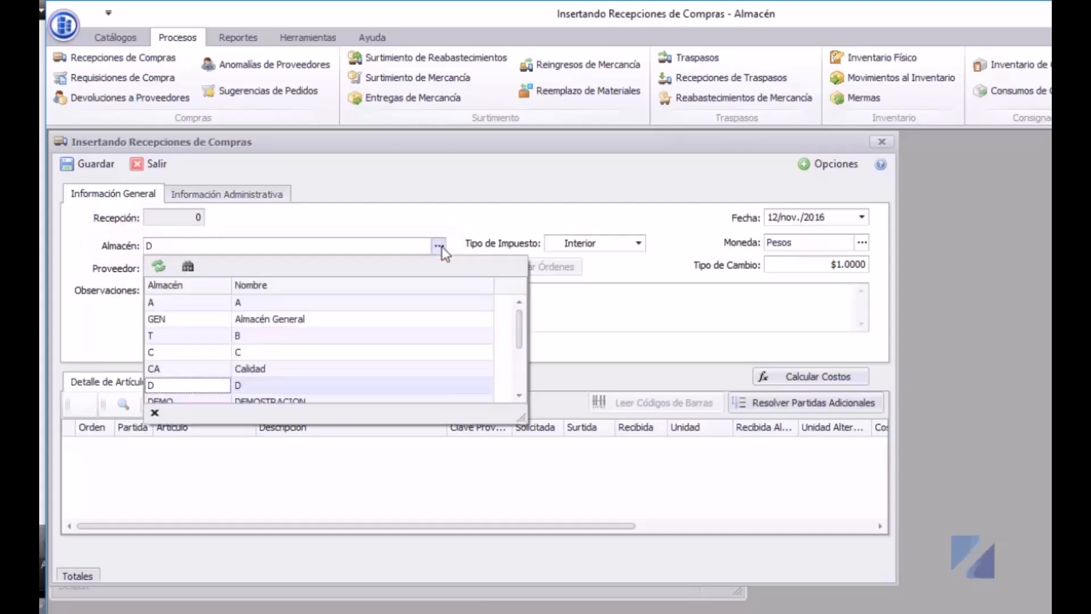
pyautogui.click(442, 247)
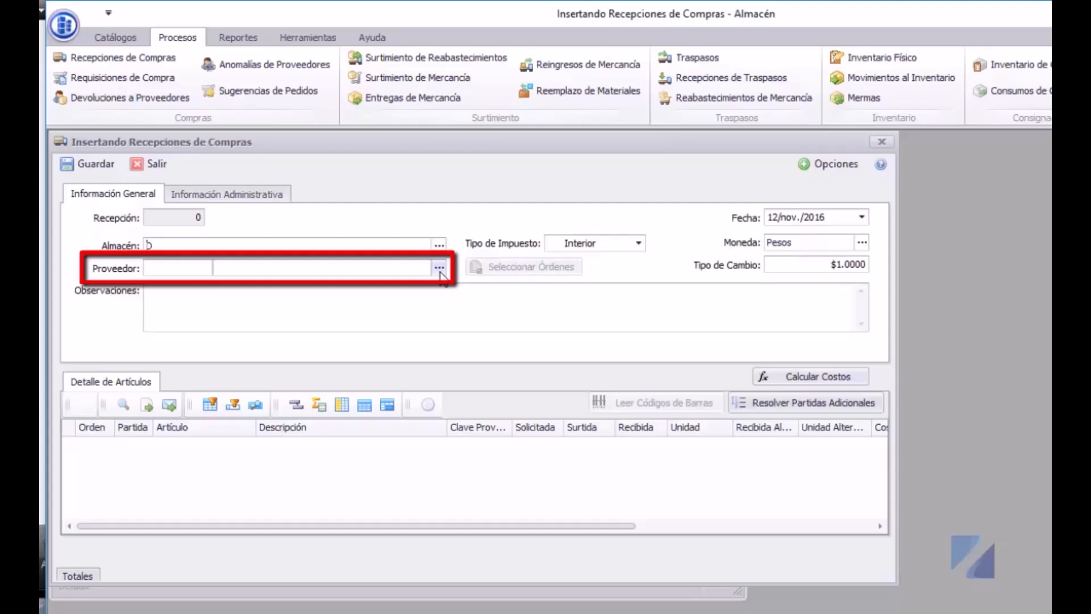
pyautogui.click(440, 271)
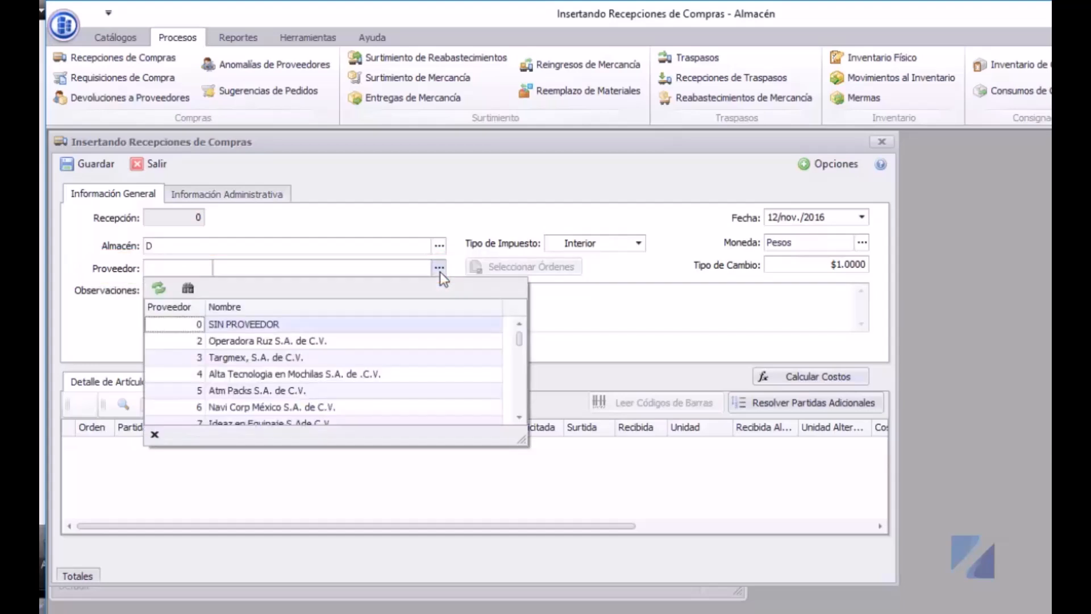
pyautogui.click(343, 358)
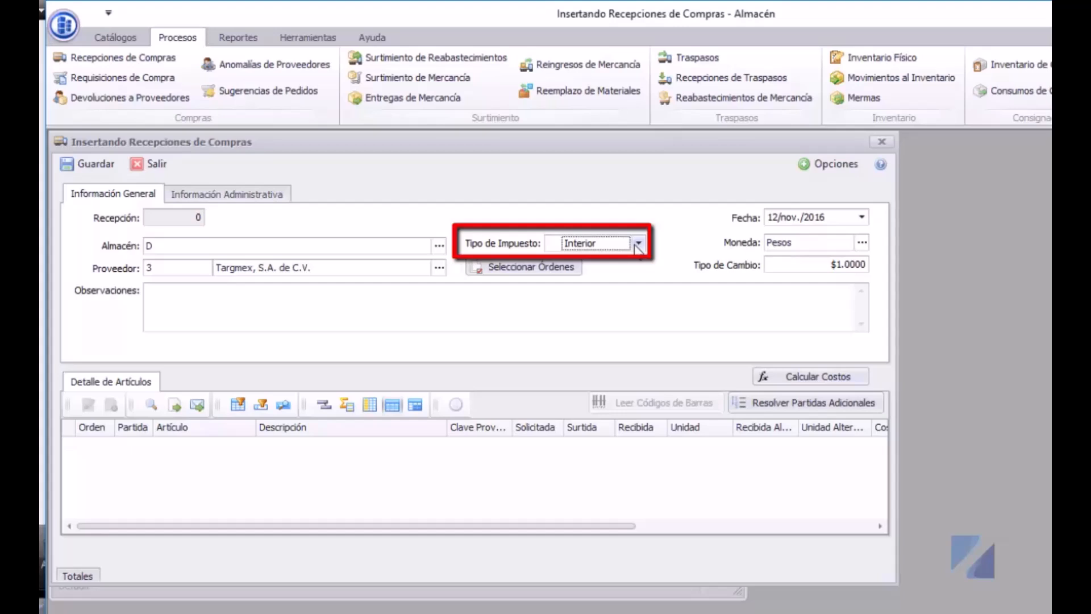
pyautogui.click(639, 244)
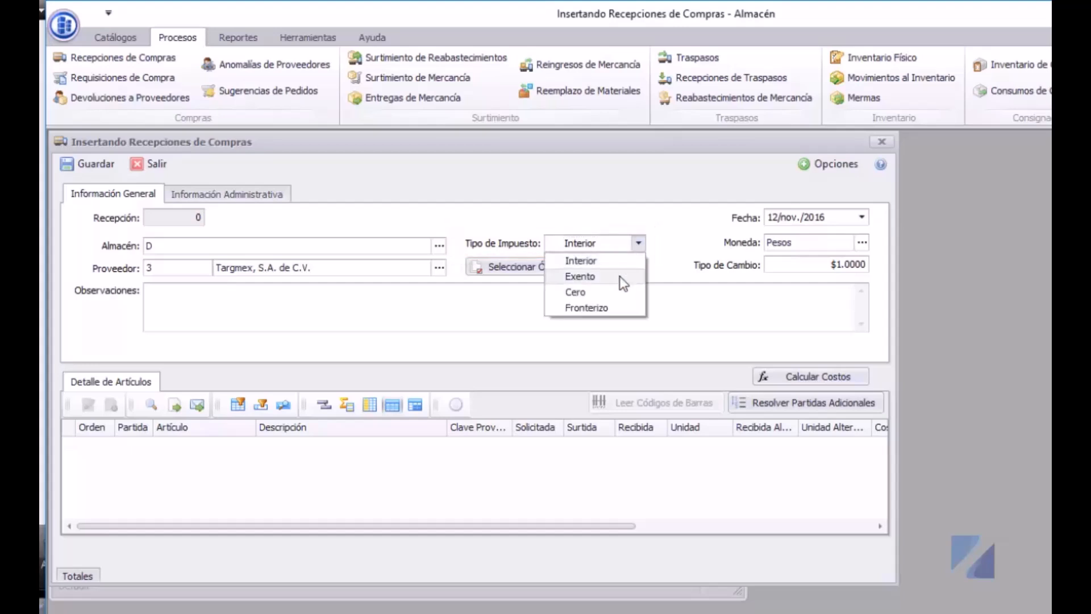
pyautogui.click(624, 283)
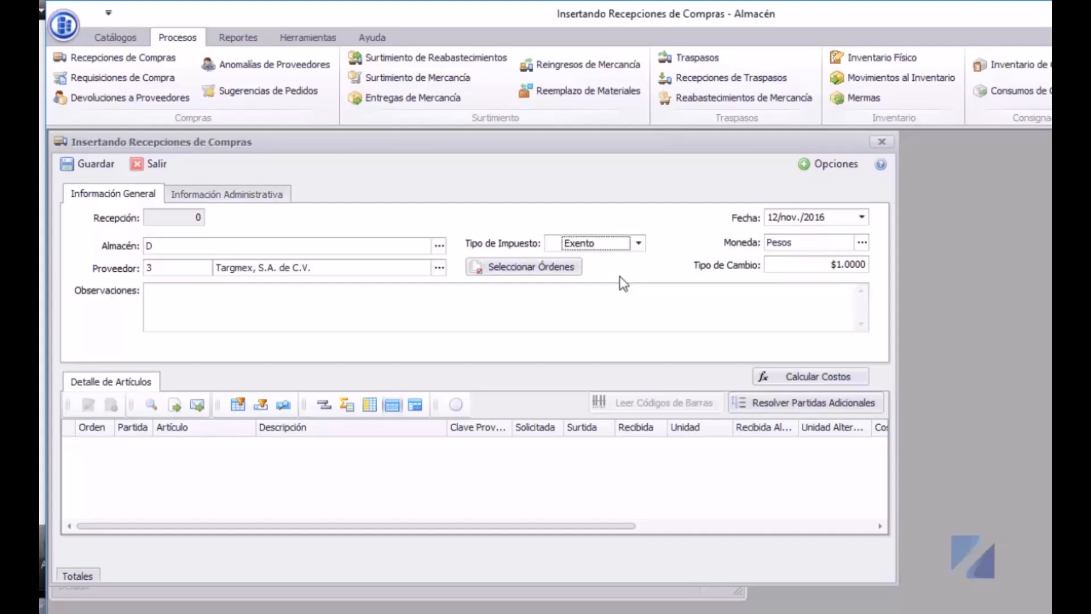
pyautogui.click(639, 244)
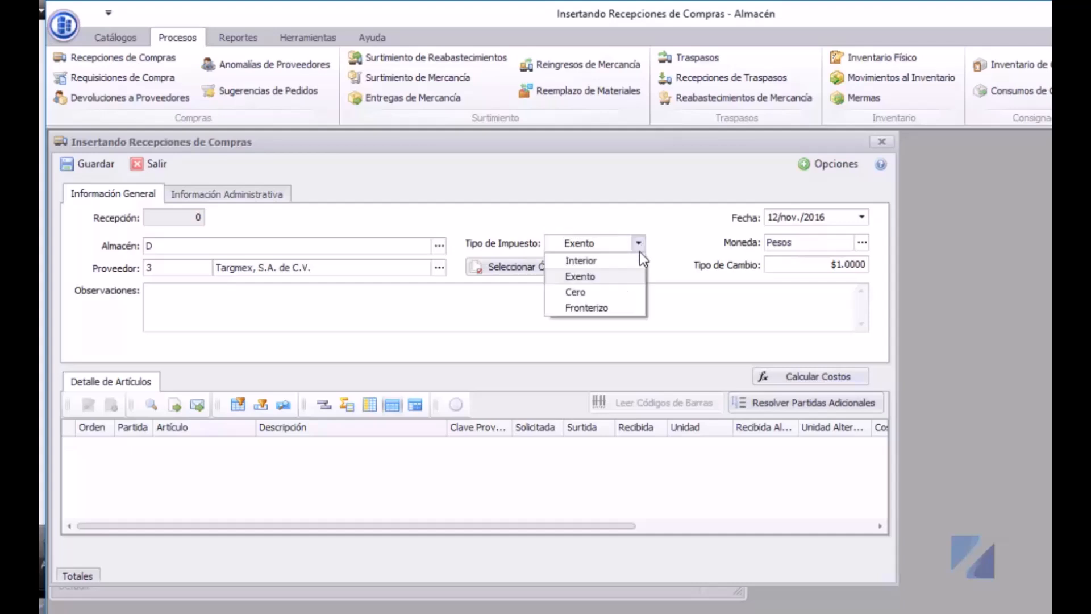
pyautogui.click(624, 293)
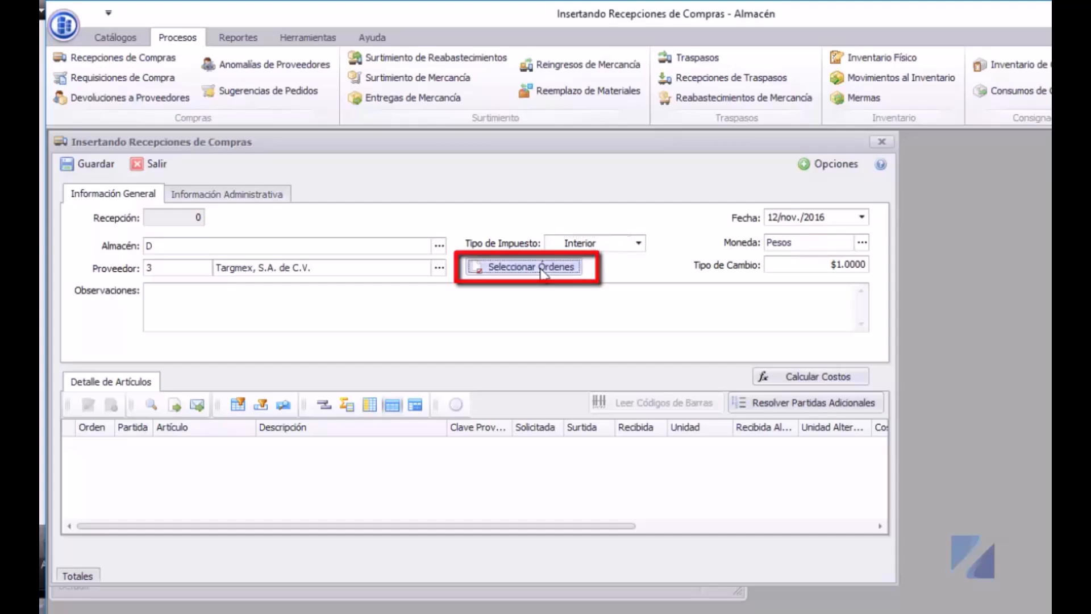
# - Tick purchase order 28636 (07/jun./2016, $15,080.00) among the supplier's open orders
pyautogui.click(541, 271)
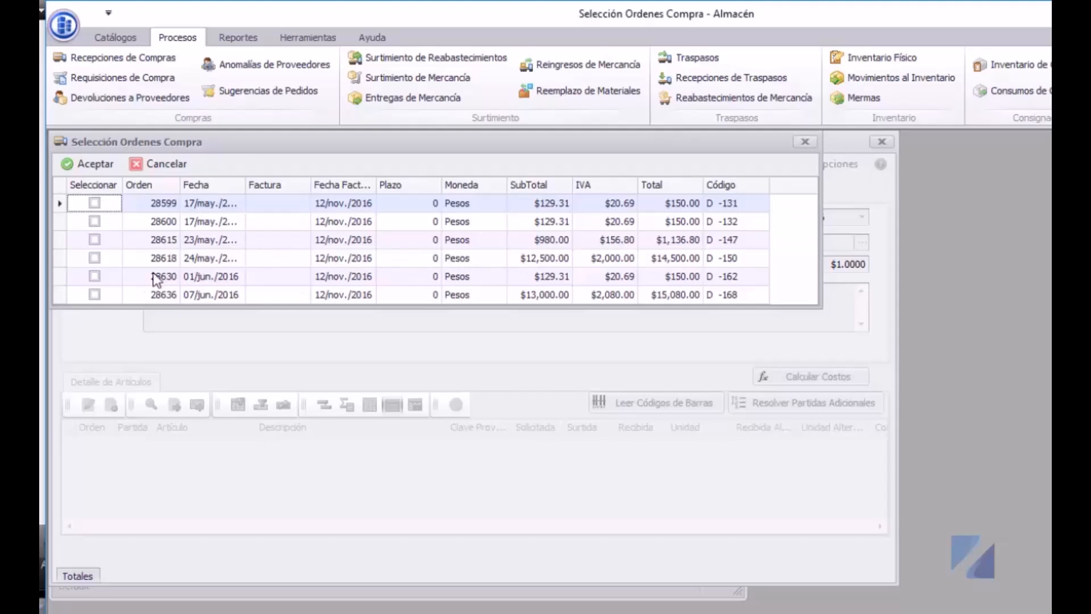
pyautogui.click(95, 295)
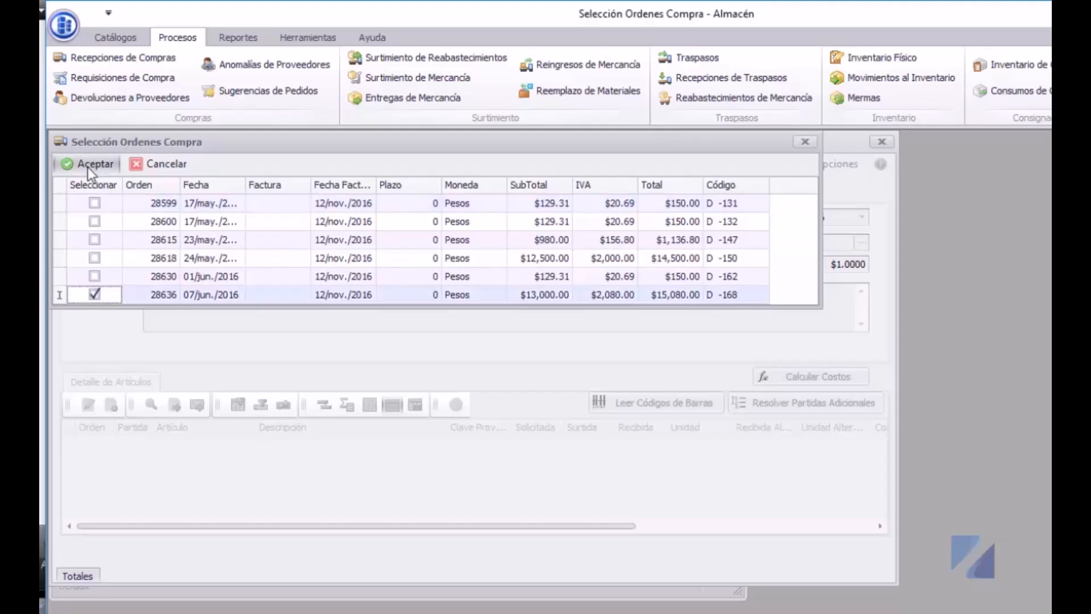
# - Confirm order 28636 so its line, 10 PZ of COMP003 Scanner Microsoft, enters the receipt
pyautogui.click(88, 166)
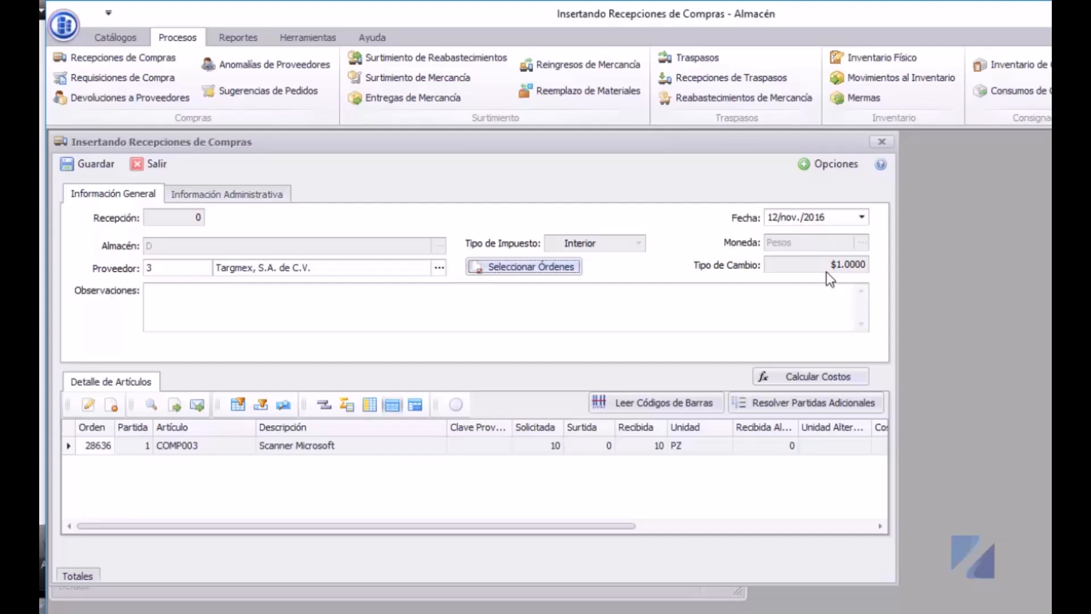
# - Add invoice F7895 dated 12/11/2016, totalling $15,080.00, under the receipt's administrative information
pyautogui.click(237, 194)
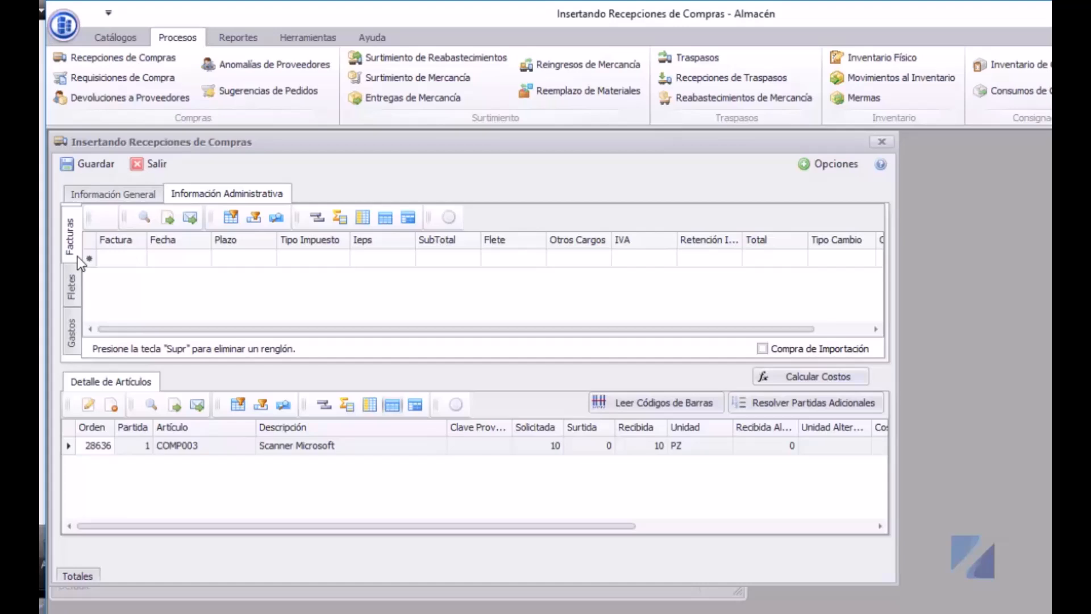
pyautogui.click(118, 260)
pyautogui.write('F7895')
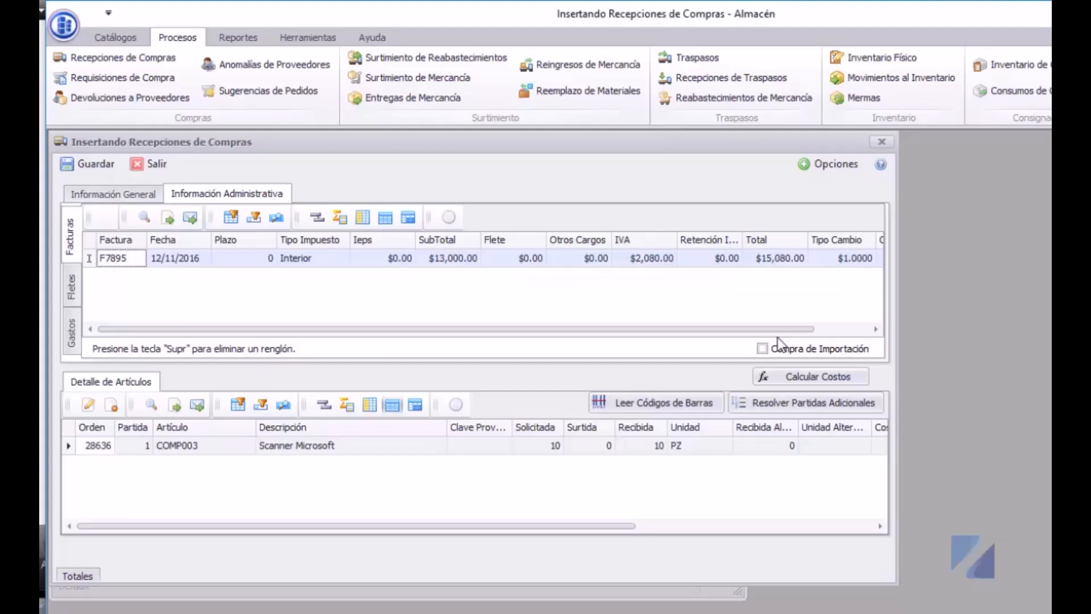
# - Mark the receipt as Compra de Importación, dropping F7895 to $13,000.00, and show the freight details
pyautogui.click(763, 348)
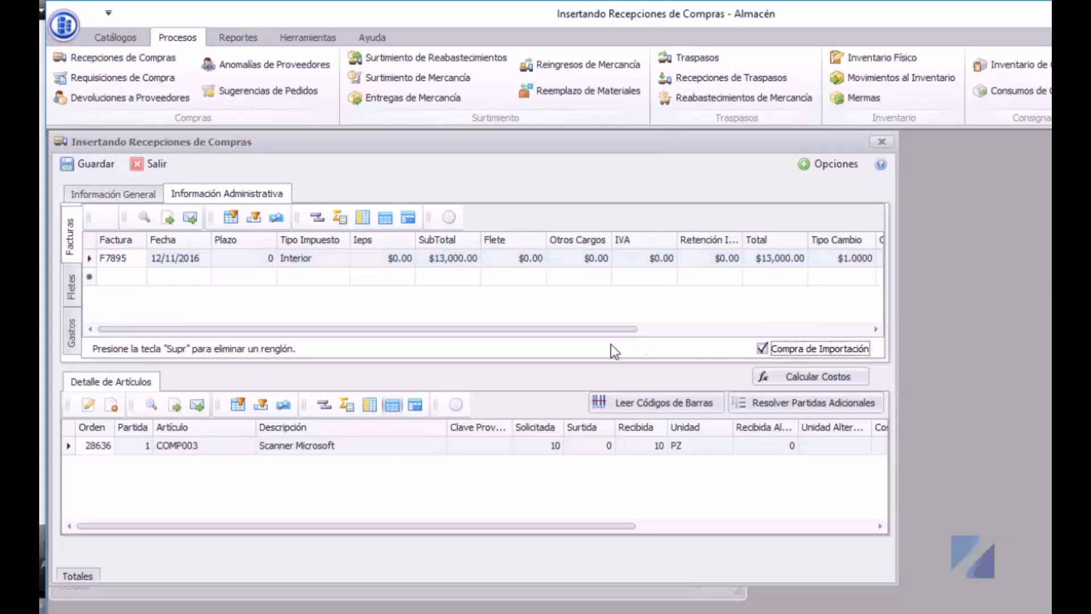
pyautogui.moveTo(610, 329); pyautogui.dragTo(841, 330)
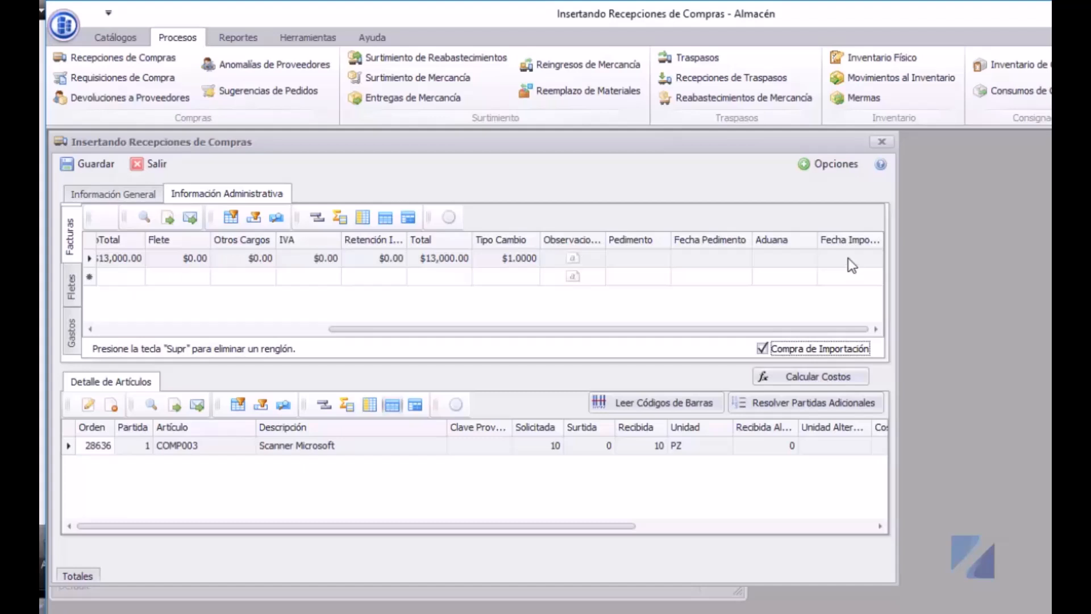
pyautogui.click(71, 284)
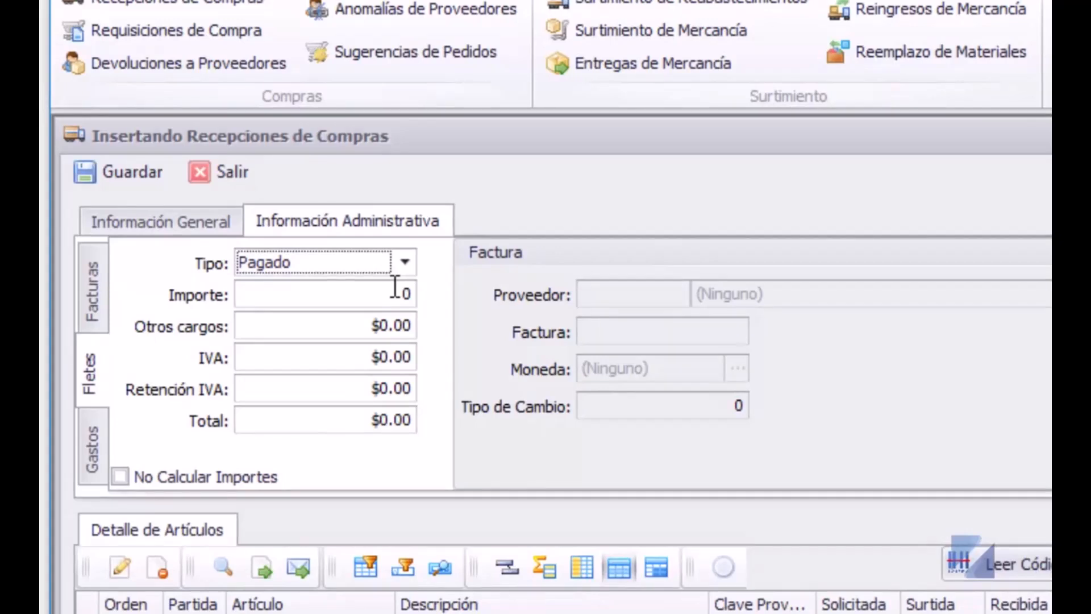
# - Change the freight type from Pagado to Por Cobrar
pyautogui.click(405, 262)
pyautogui.click(359, 313)
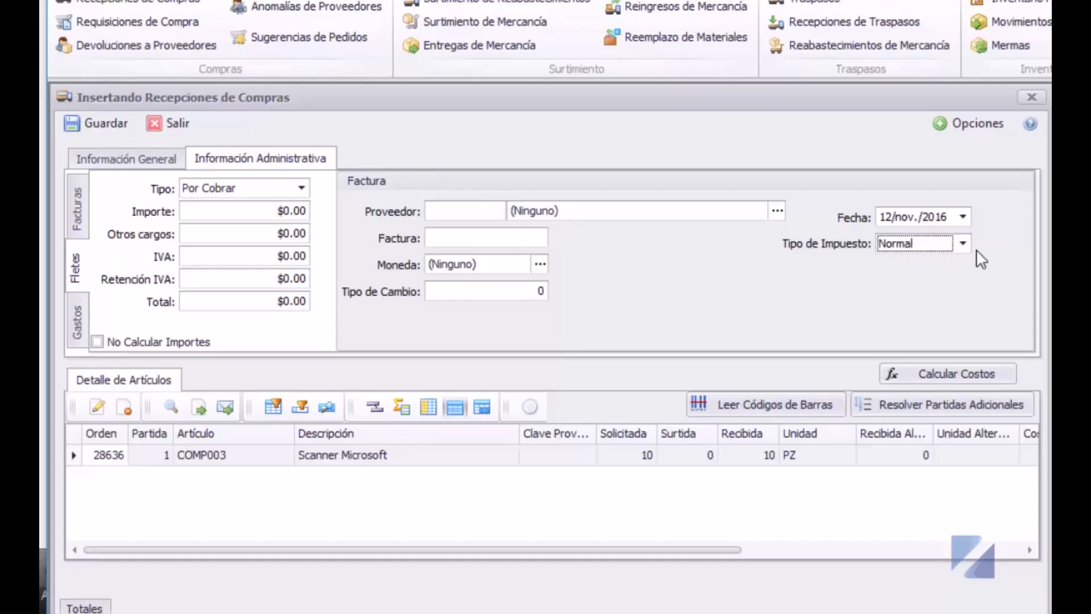
# - Set freight to Propio, enter the carrier's name in Transporte, then switch freight back to Pagado
pyautogui.click(244, 189)
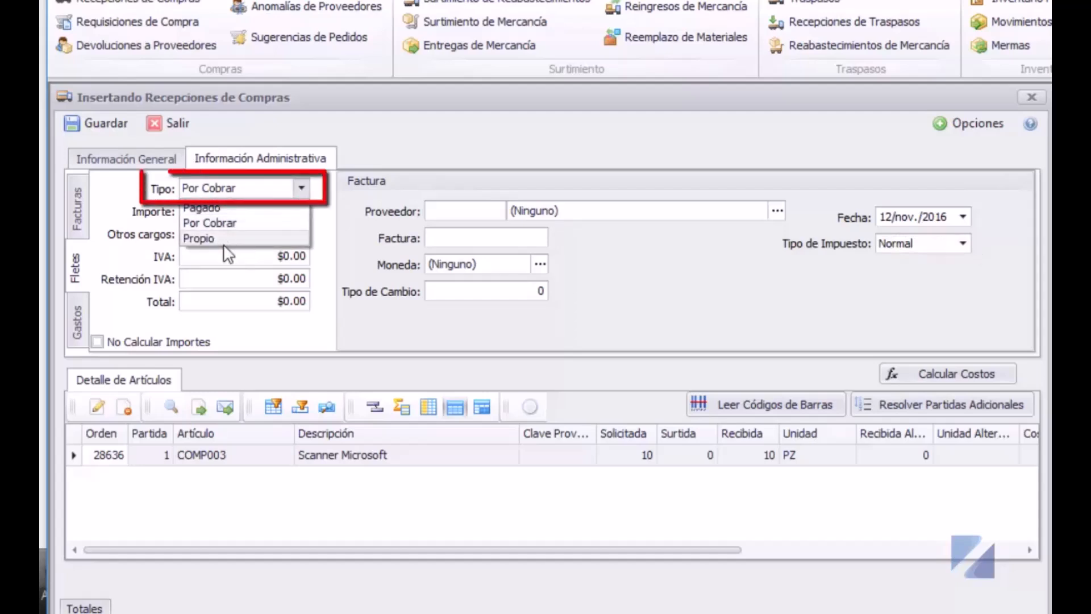
pyautogui.click(233, 238)
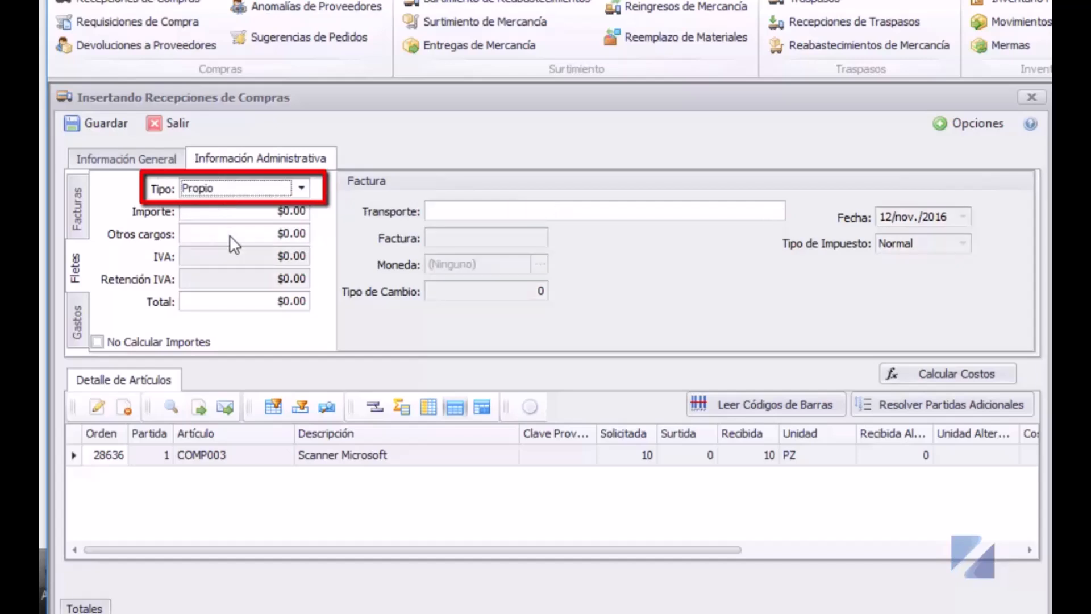
pyautogui.click(492, 216)
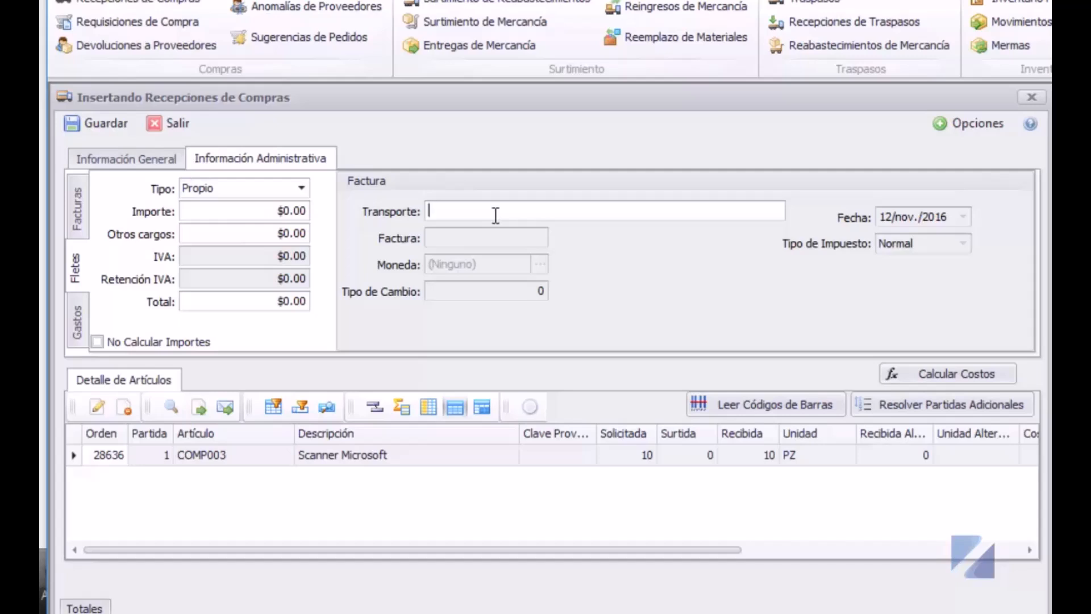
pyautogui.click(302, 188)
pyautogui.click(196, 207)
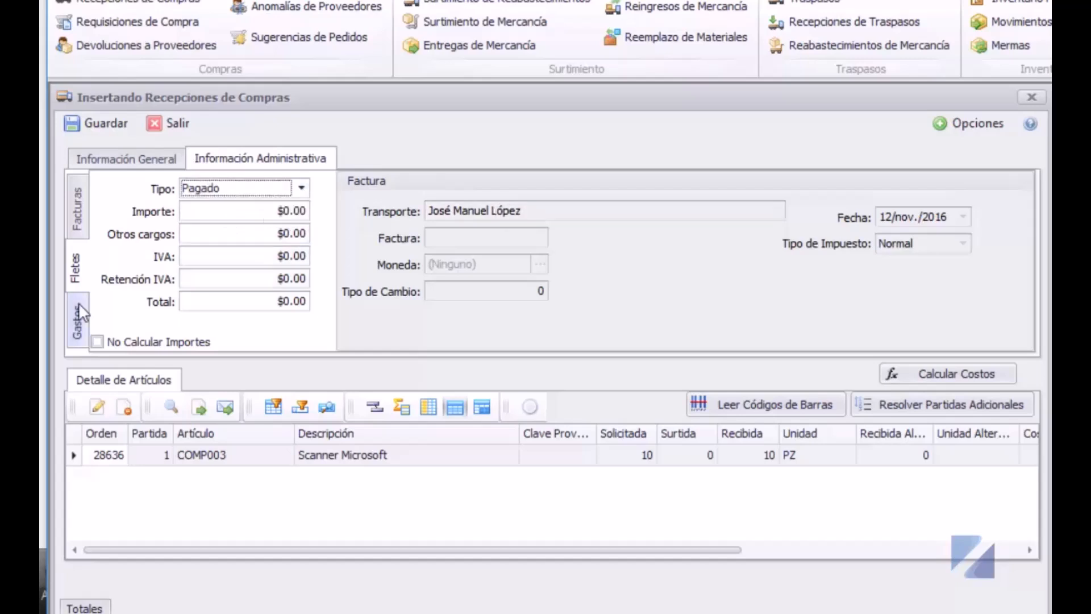
pyautogui.click(78, 302)
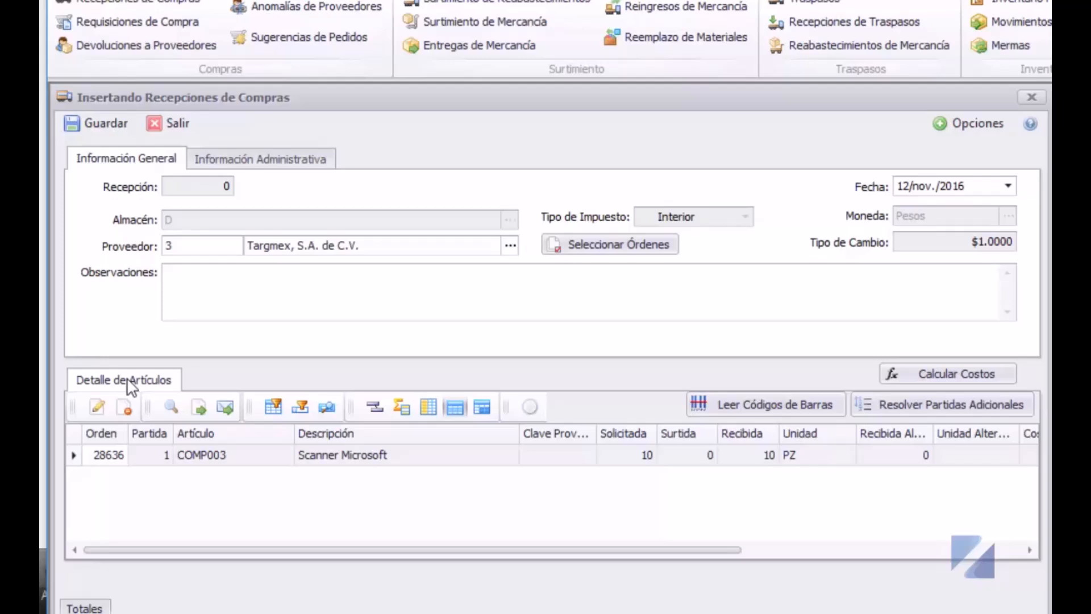
# - Select the COMP003 Scanner Microsoft line of order 28636 and open it for editing
pyautogui.click(111, 456)
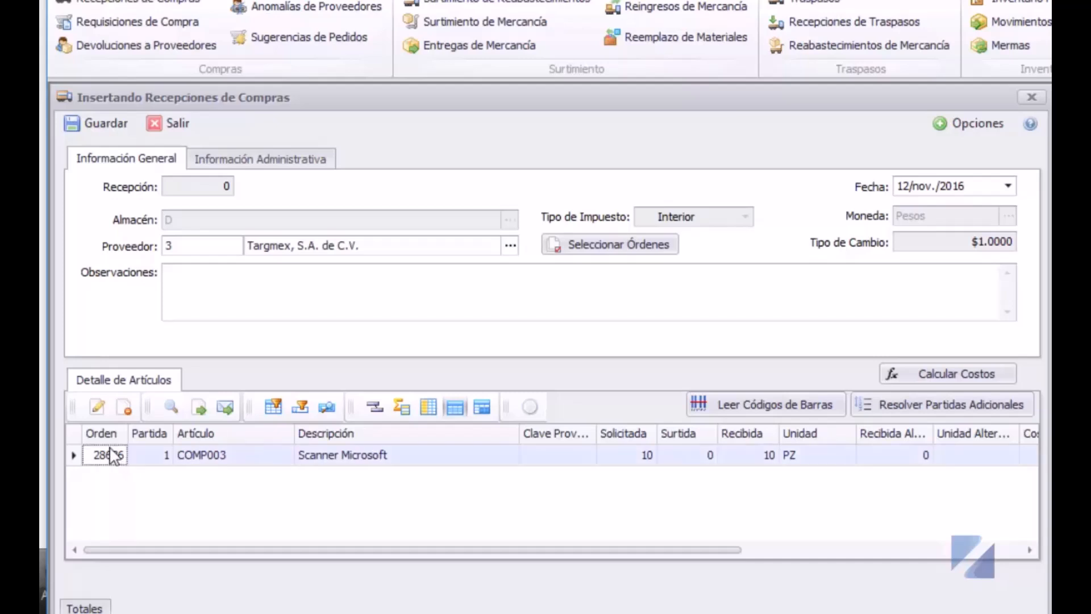
pyautogui.click(99, 407)
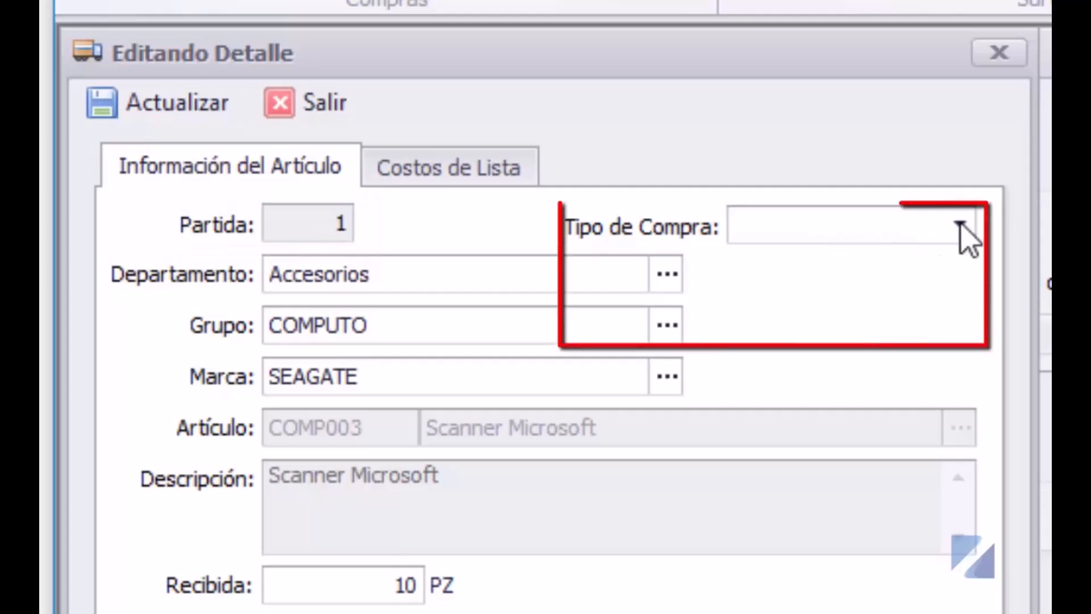
# - Check the purchase types and per-currency list costs of the 10-piece $1,300.00 line
pyautogui.click(959, 227)
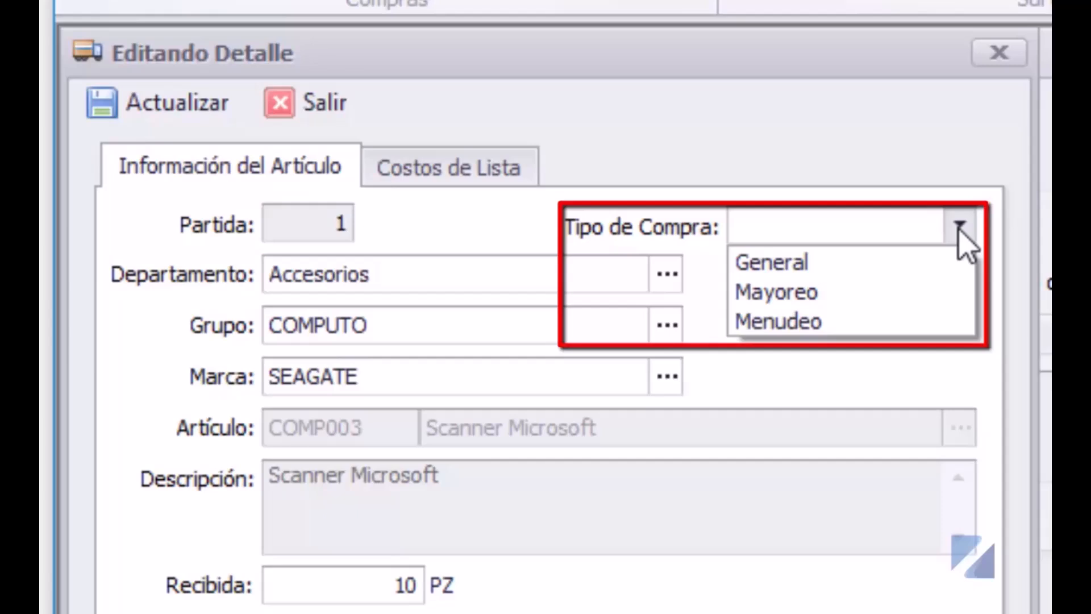
pyautogui.click(960, 231)
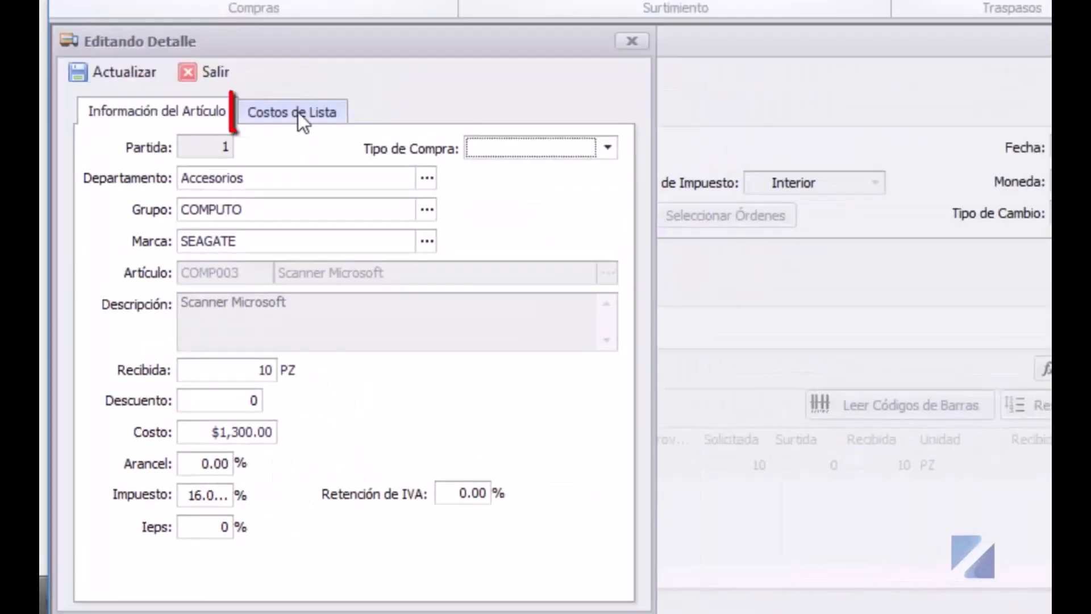
pyautogui.click(298, 112)
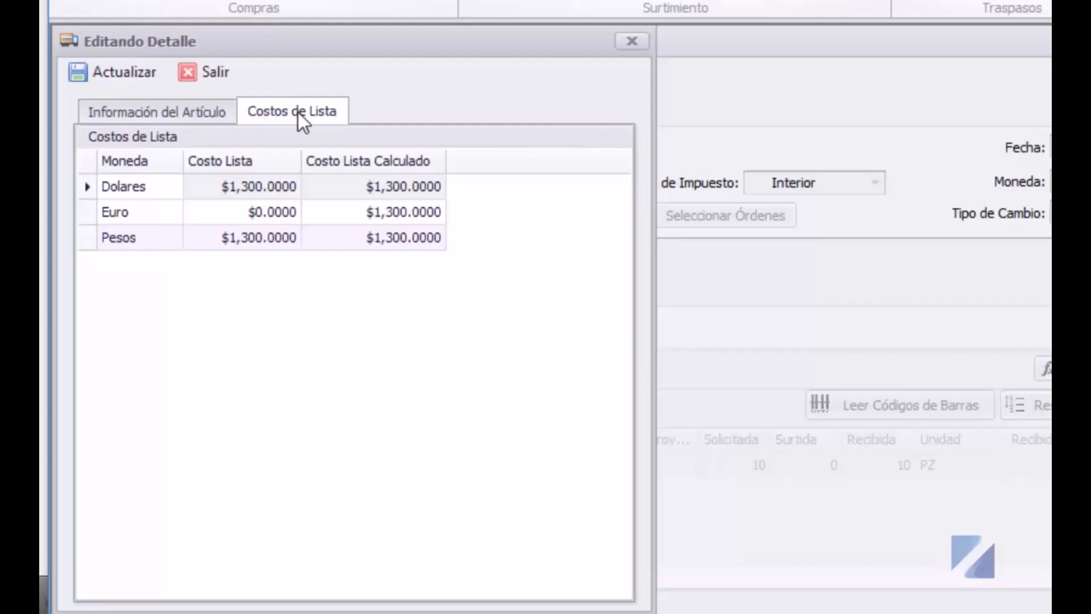
pyautogui.click(156, 112)
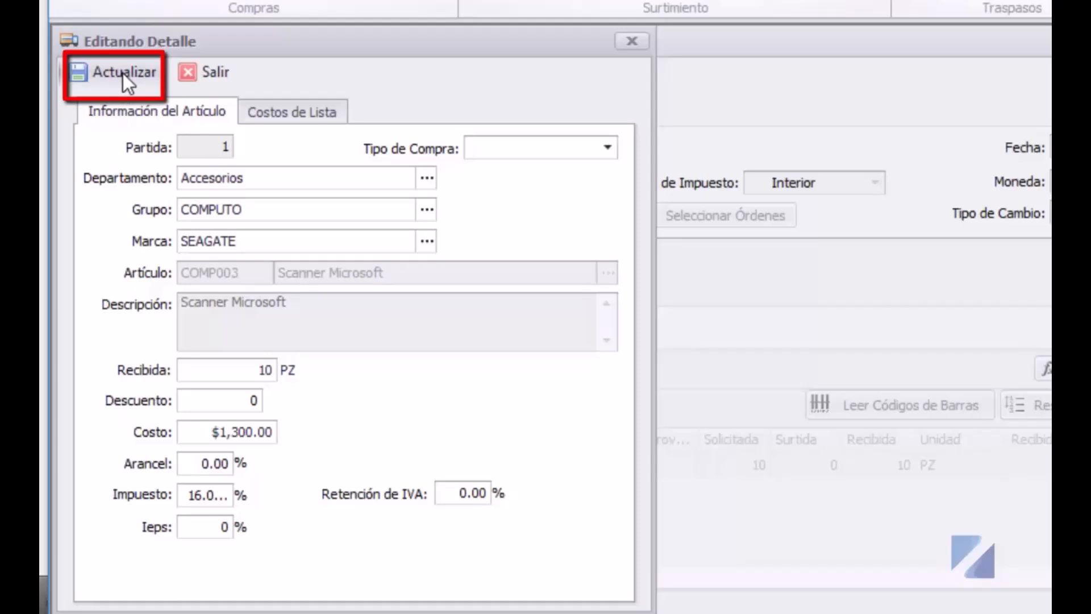
# - Confirm the Scanner Microsoft line and read its ten COMP003 units into the receipt
pyautogui.click(123, 73)
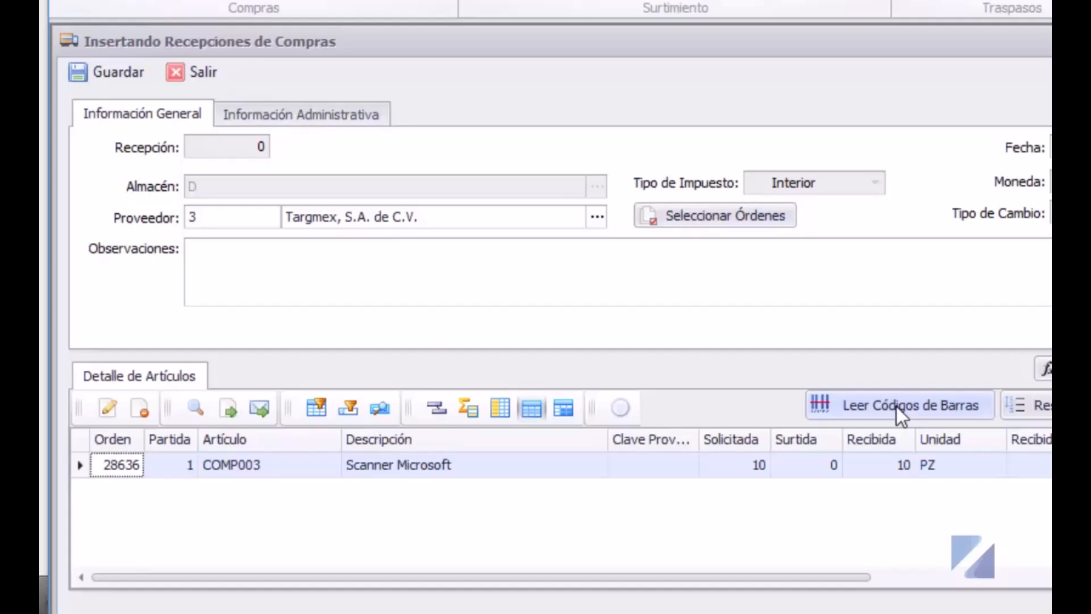
pyautogui.click(895, 407)
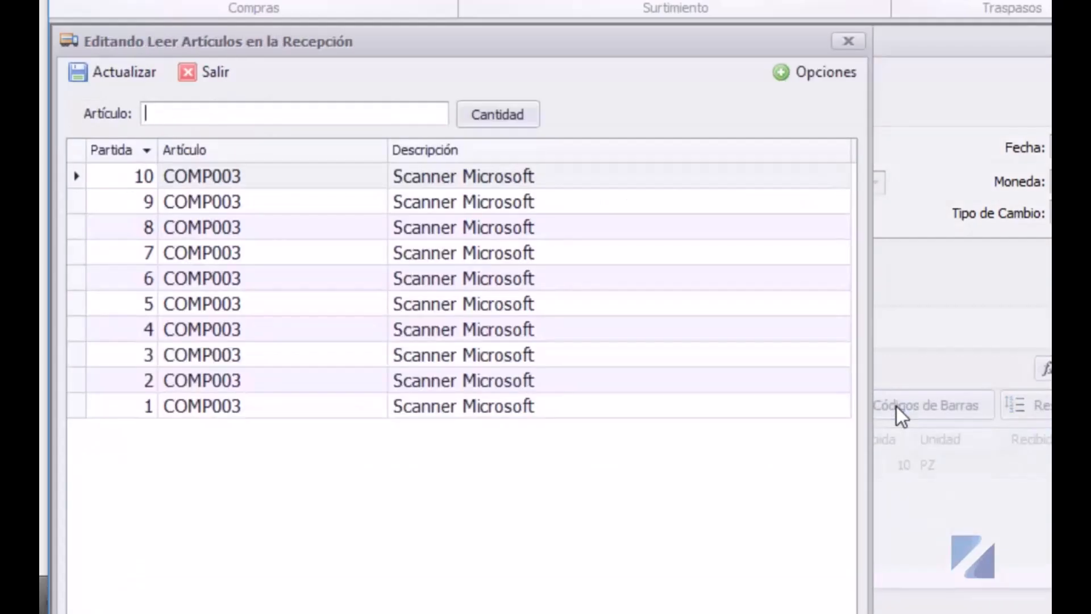
pyautogui.click(124, 71)
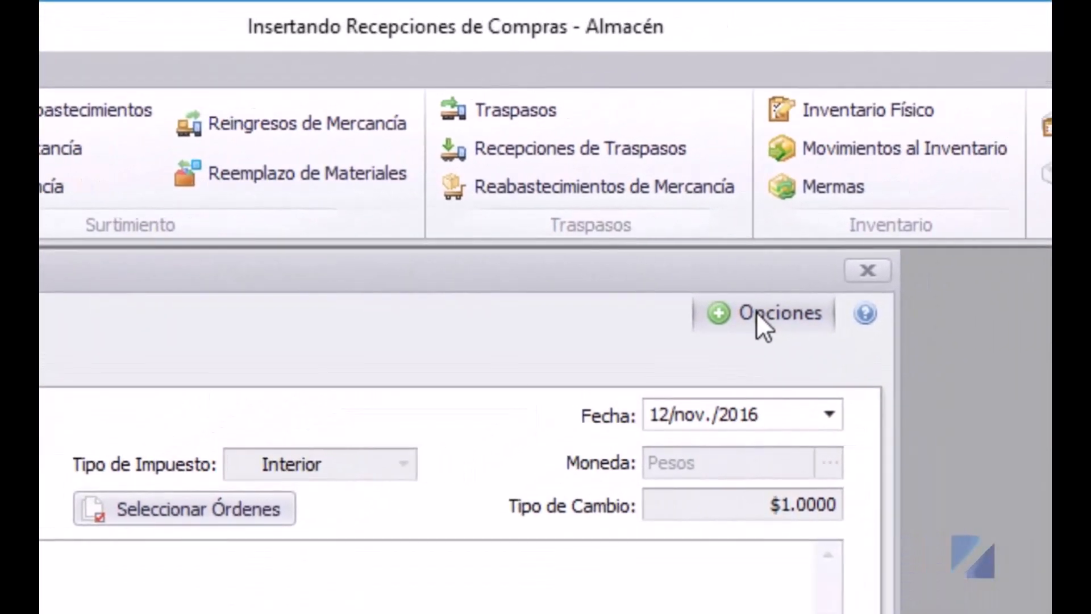
# - View the $13,000.00 subtotal and $15,080.00 total, then show the item list again
pyautogui.click(830, 297)
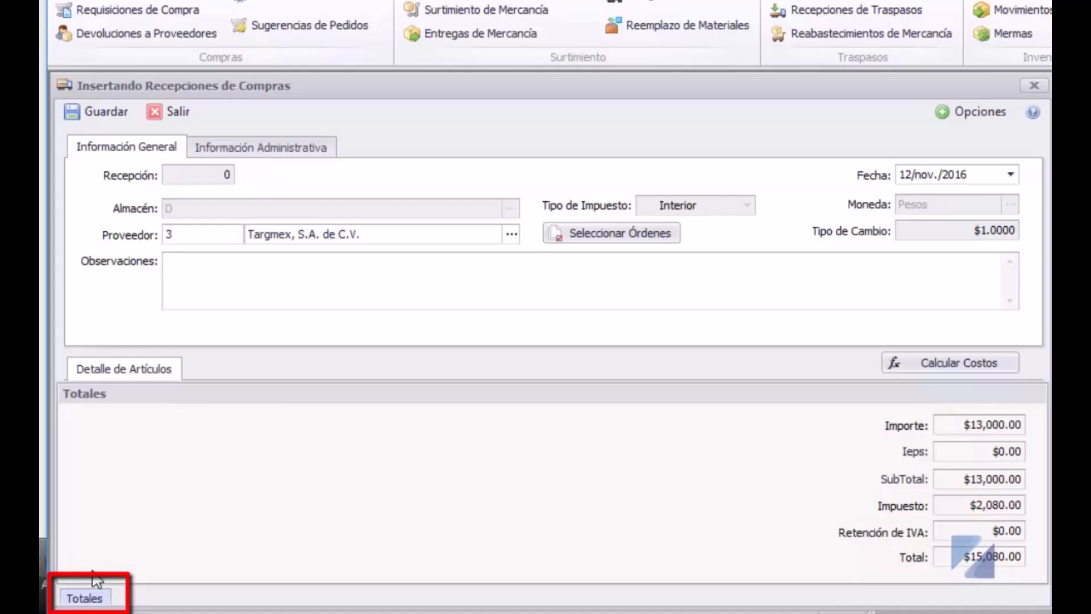
pyautogui.click(118, 371)
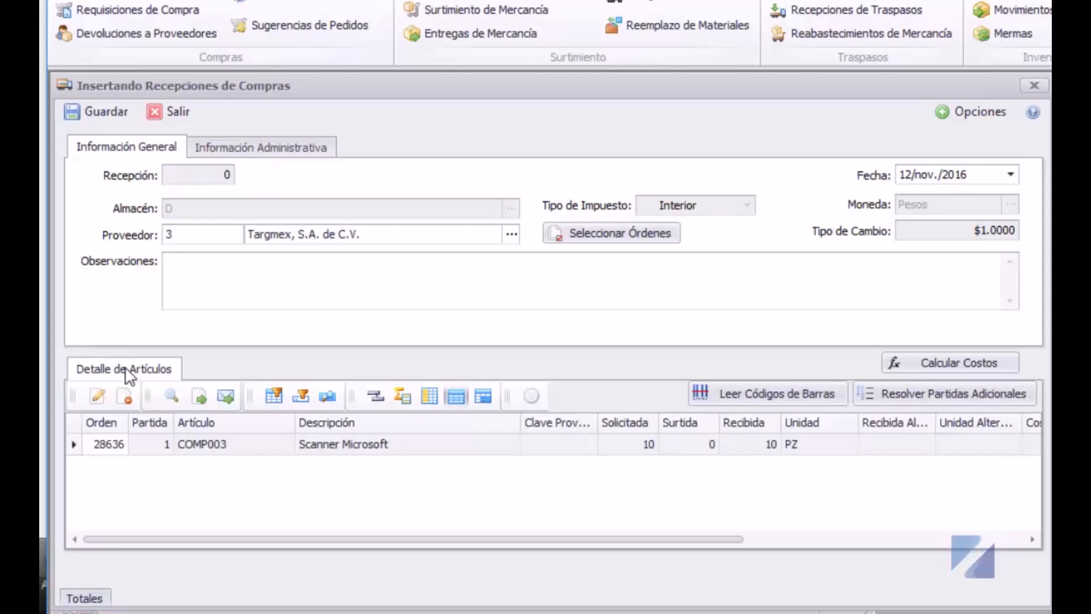
# - Save the receipt as entry 36 and preview its annex using the Default report design
pyautogui.click(96, 111)
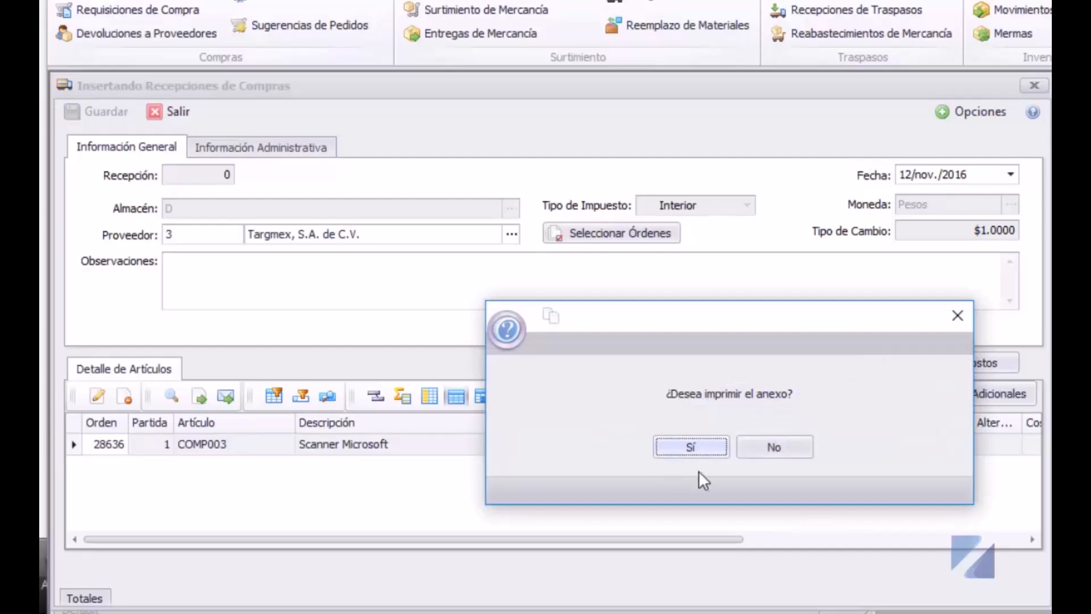
pyautogui.click(776, 447)
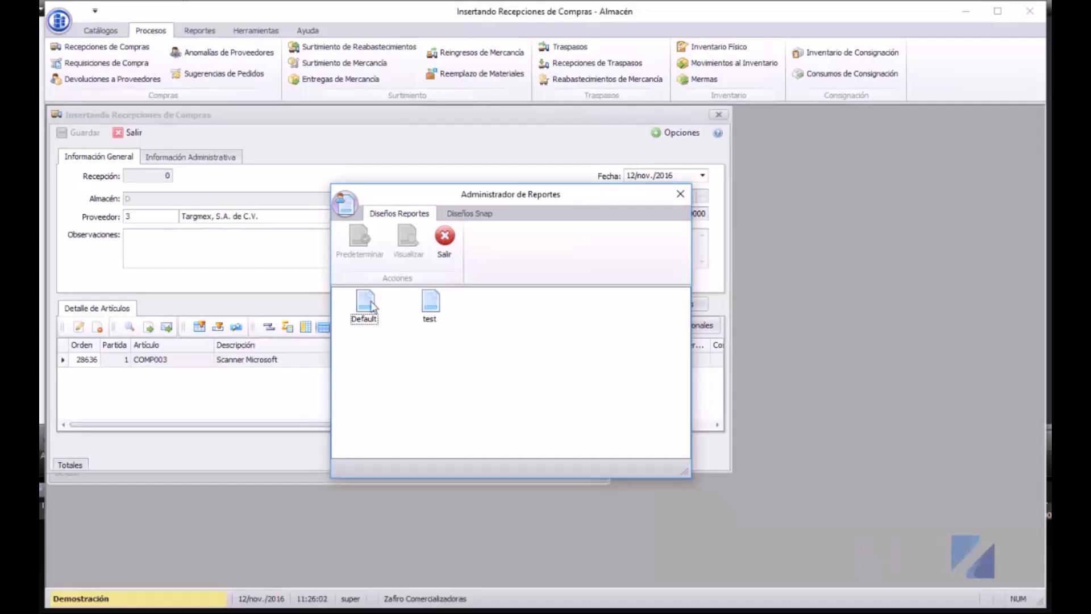
pyautogui.click(373, 305)
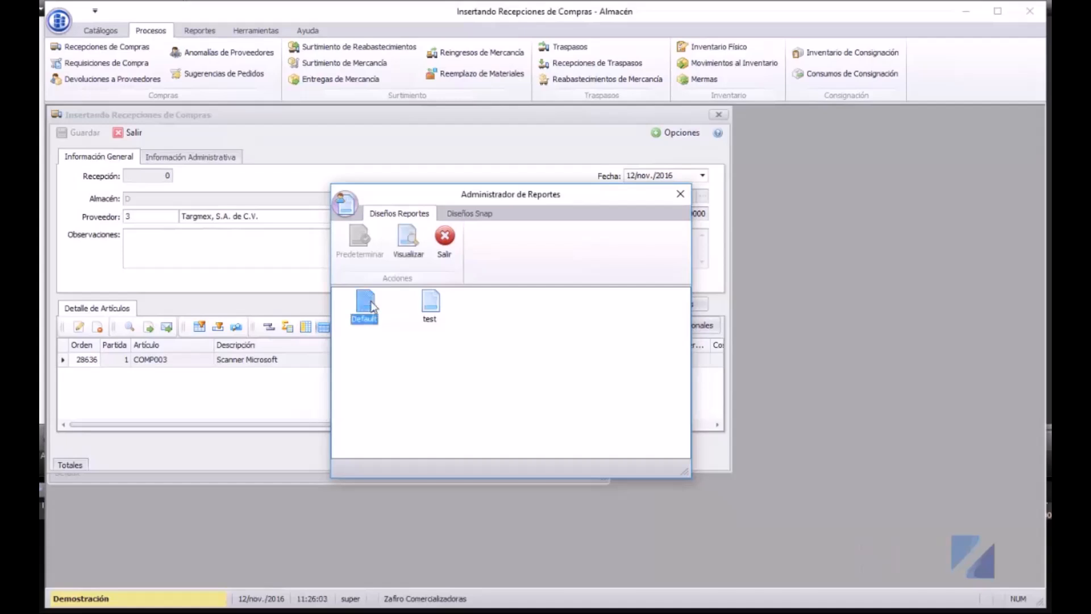
pyautogui.click(417, 243)
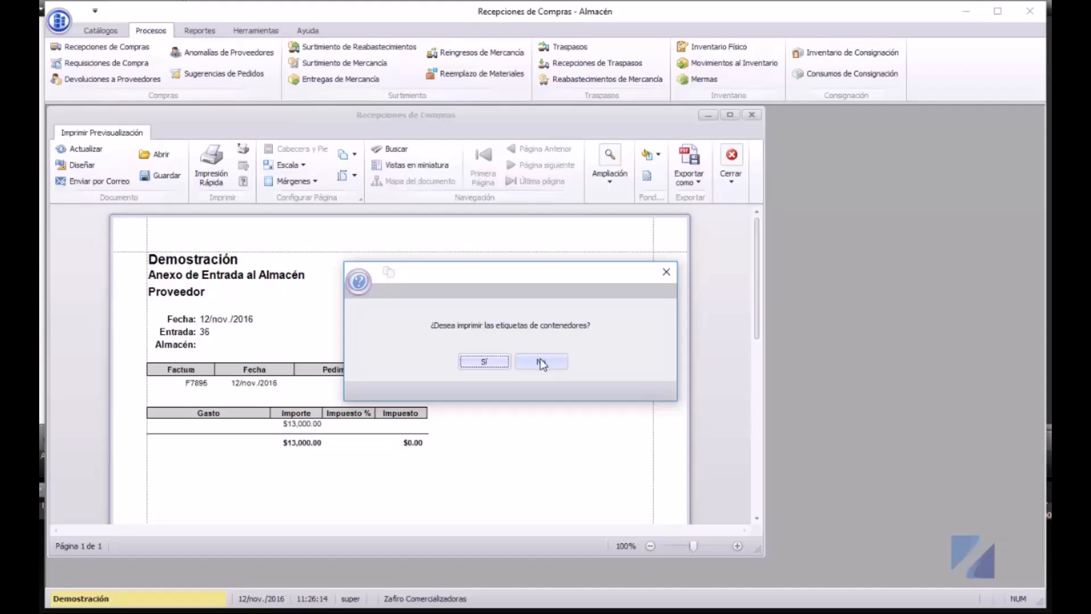
# - Decline container labels and show receipt 36's Artículos in Recepciones de Compras
pyautogui.click(541, 362)
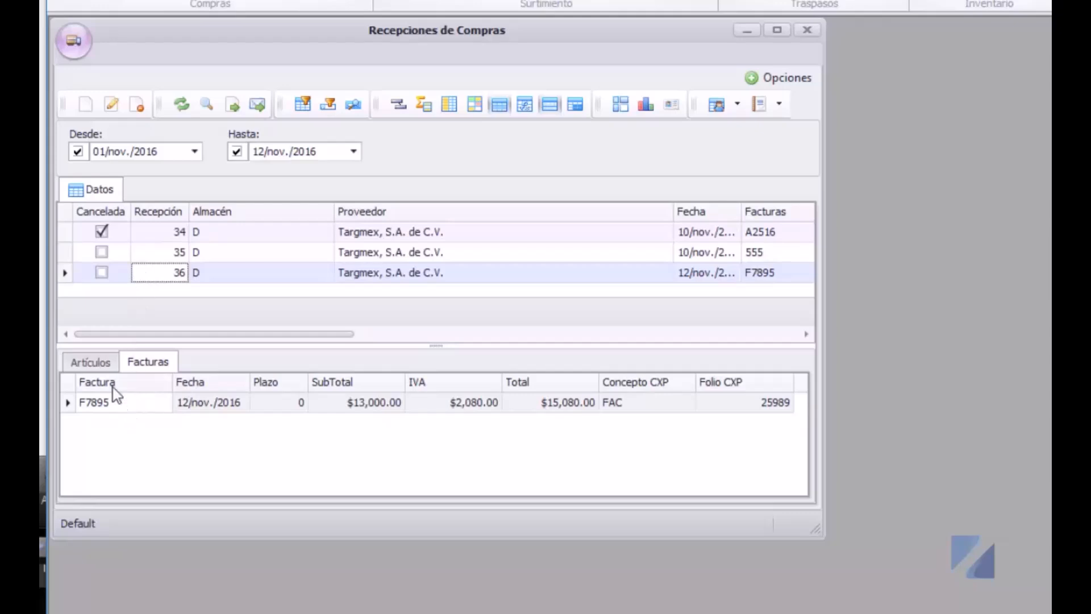
pyautogui.click(79, 362)
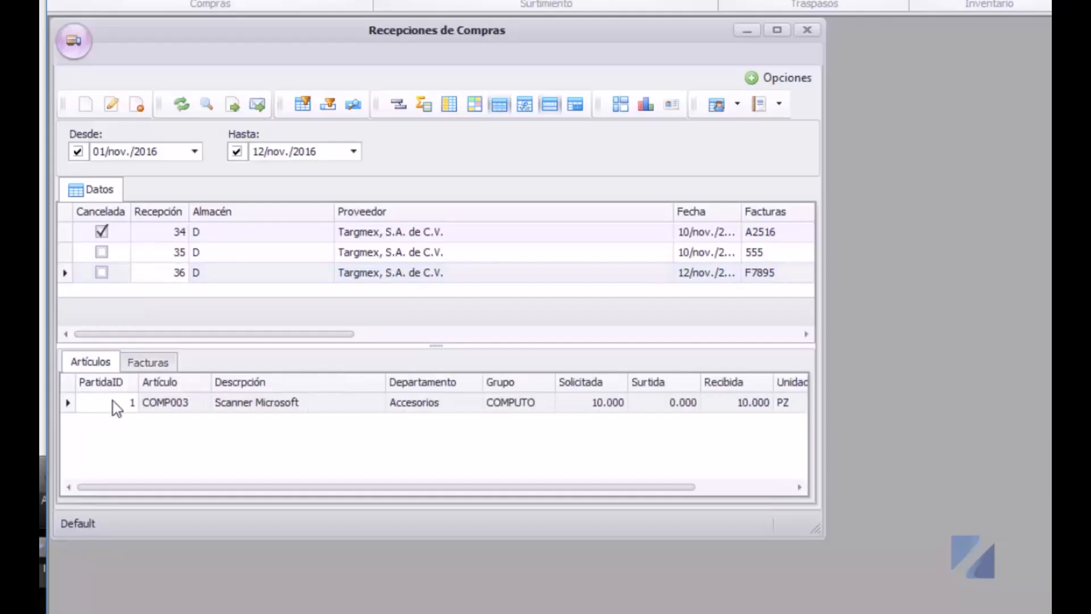